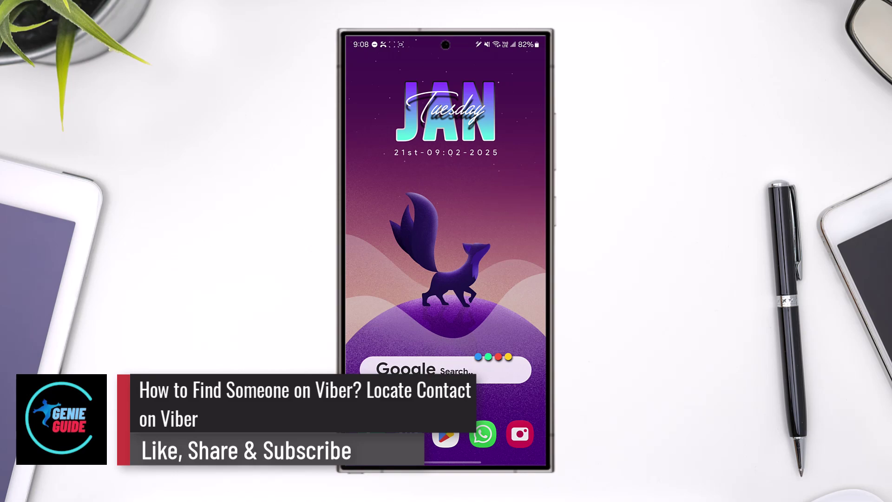
# Bring up the app drawer and swipe to its second page listing Viber.
pyautogui.moveTo(446, 349); pyautogui.dragTo(446, 175)
pyautogui.moveTo(502, 244); pyautogui.dragTo(390, 244)
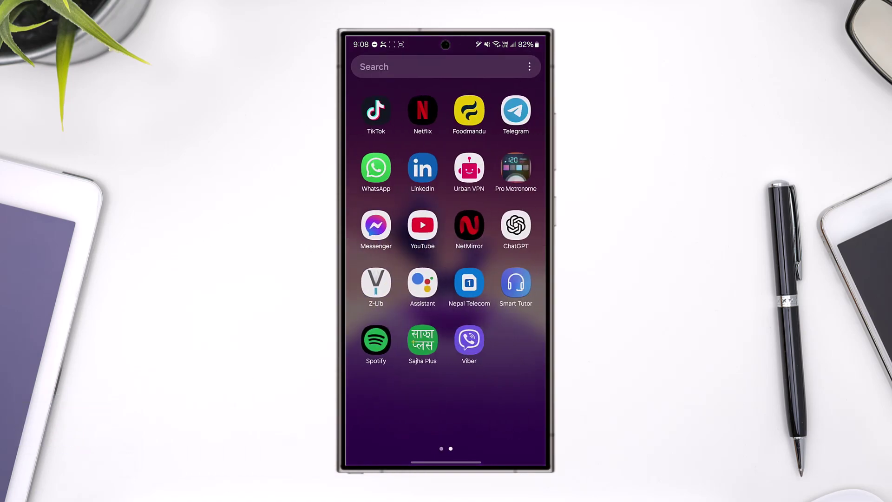
# Launch Viber from the app drawer and let the Chats tab load.
pyautogui.click(468, 341)
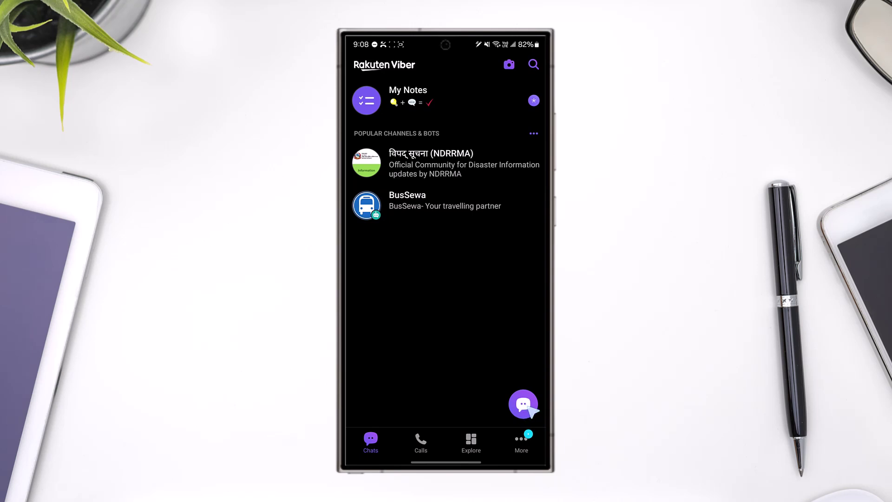
# Start a new chat with Anoj Dai Ko Bhai from the contacts, then return to Chats.
pyautogui.click(531, 406)
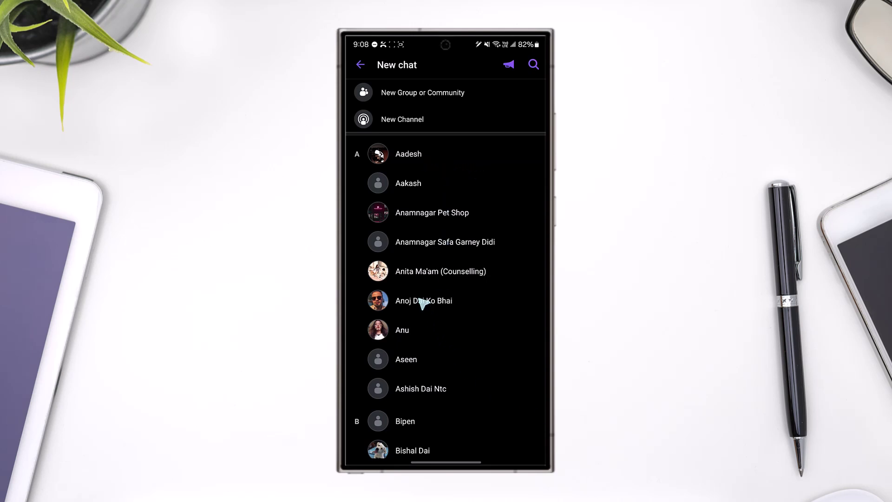
pyautogui.click(435, 305)
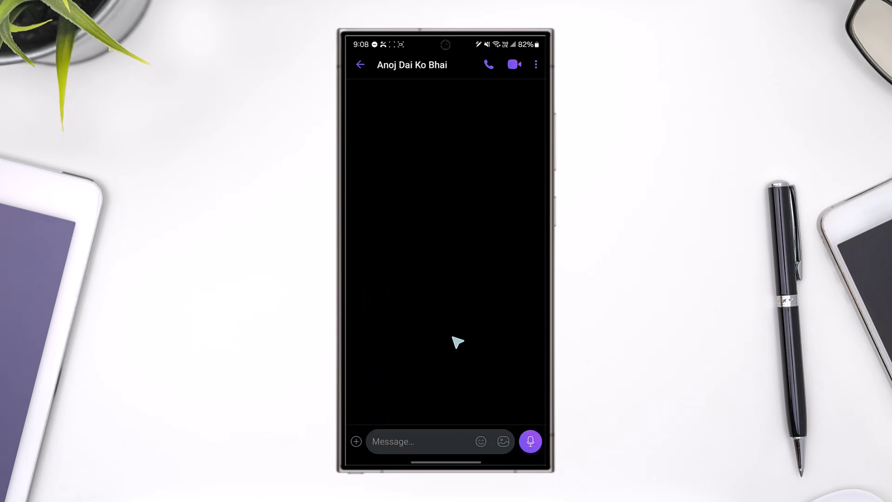
pyautogui.moveTo(545, 253); pyautogui.dragTo(526, 254)
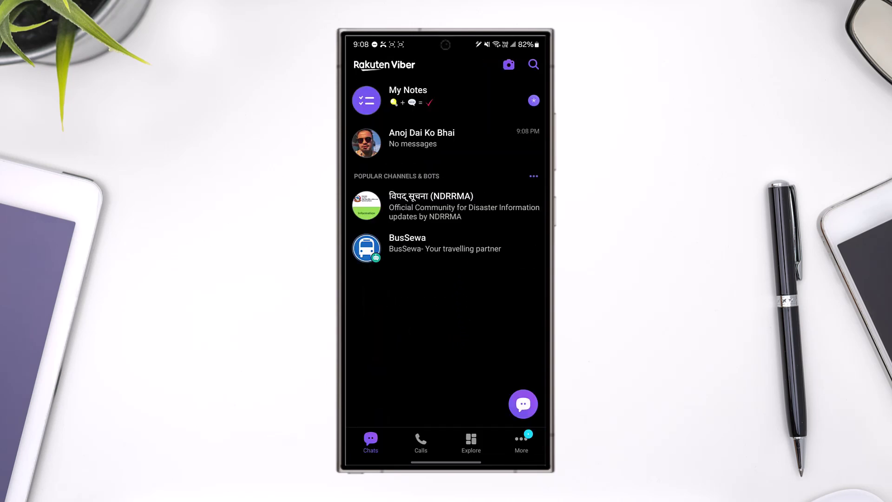
# Briefly use chat search, back out of it, and leave Viber for the home screen.
pyautogui.click(534, 66)
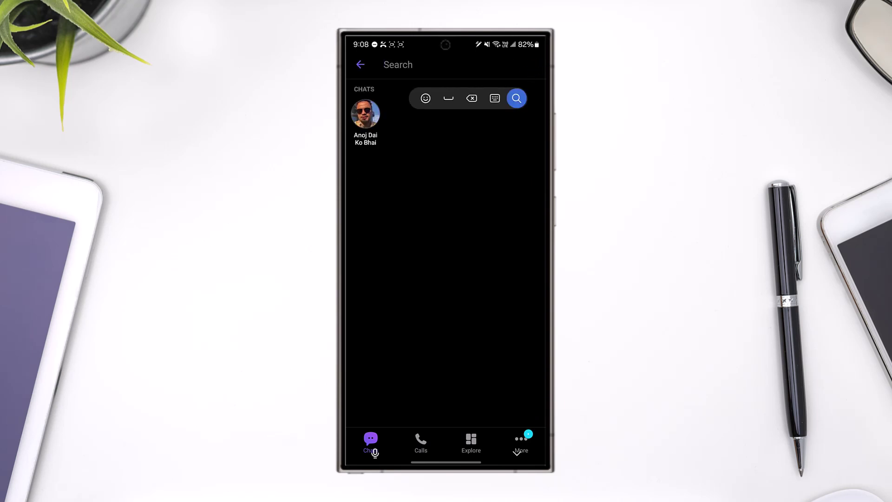
pyautogui.click(383, 64)
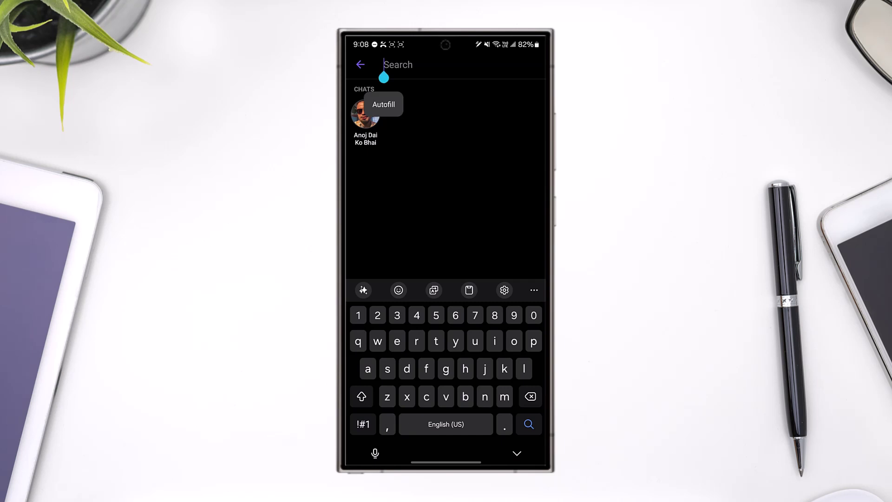
pyautogui.click(361, 64)
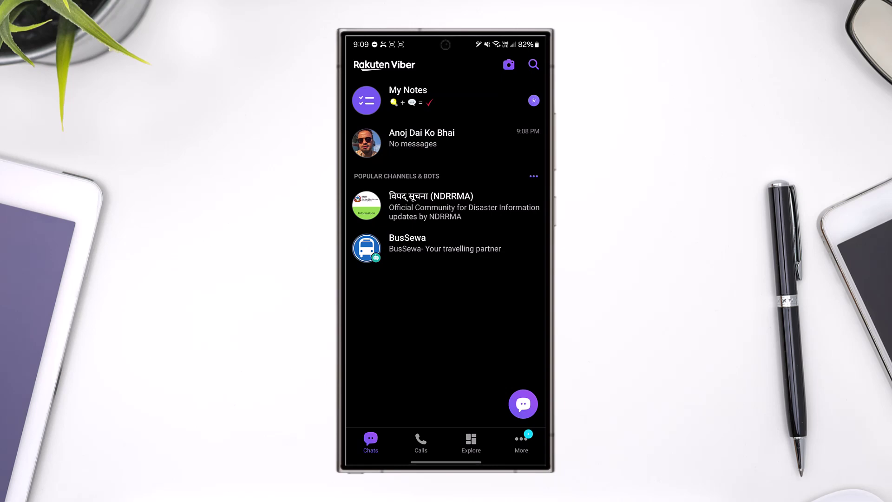
pyautogui.moveTo(446, 461); pyautogui.dragTo(446, 314)
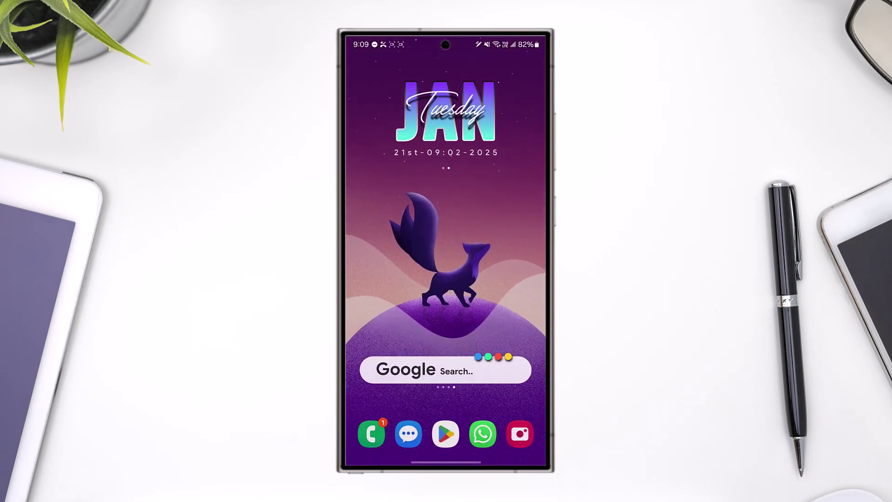